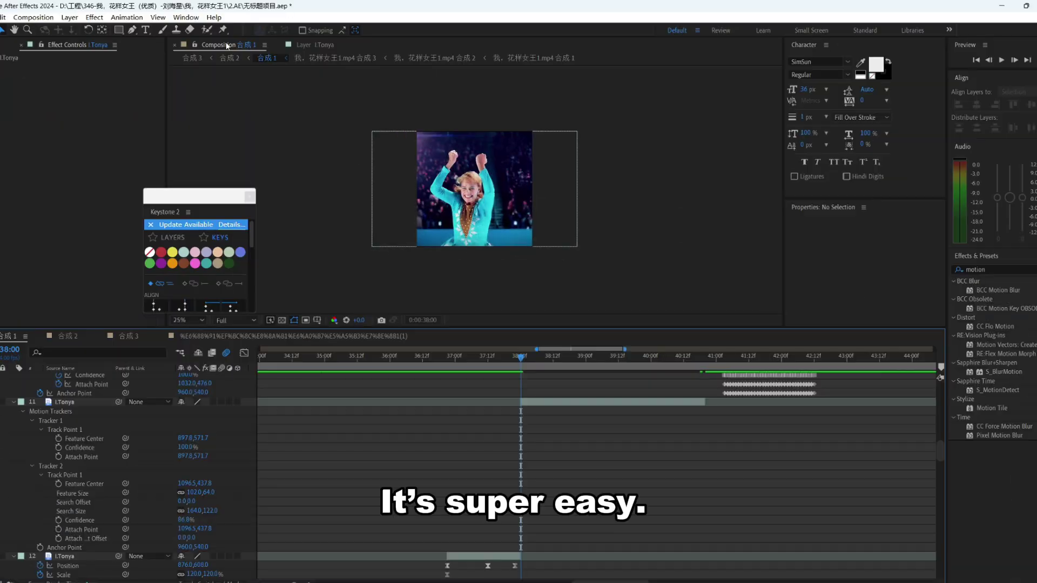
- Show the Tracker panel from the Window menu and select the I.Tonya skater layer
{"action": "left_click", "coordinate": [185, 16]}
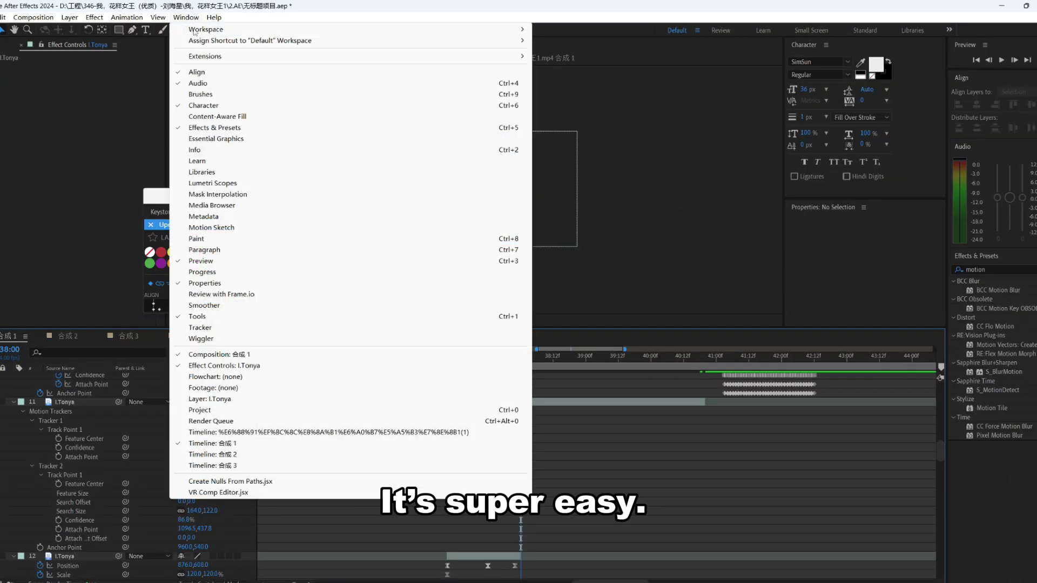
{"action": "left_click", "coordinate": [213, 329]}
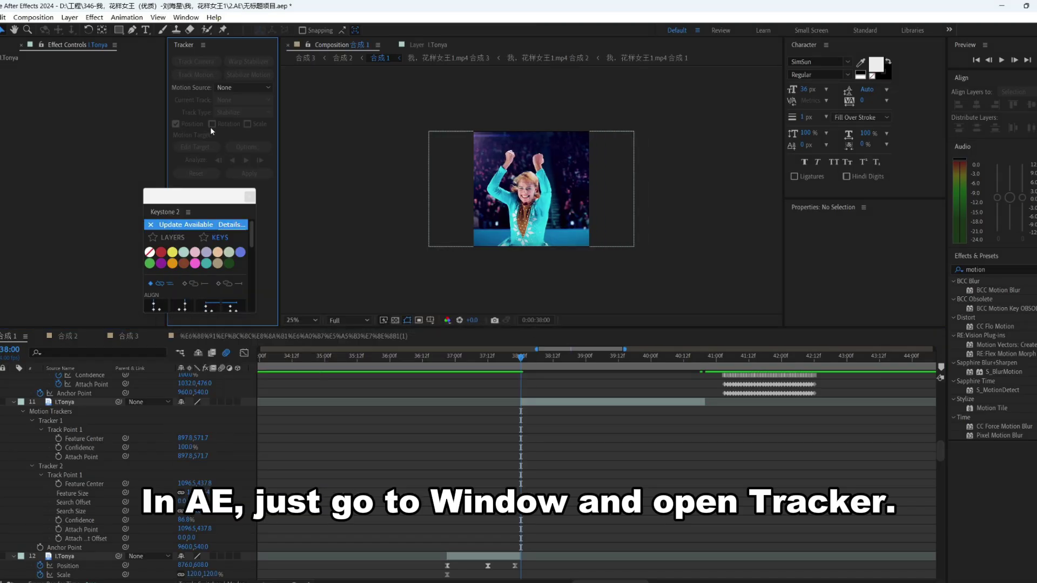
{"action": "left_click", "coordinate": [559, 403]}
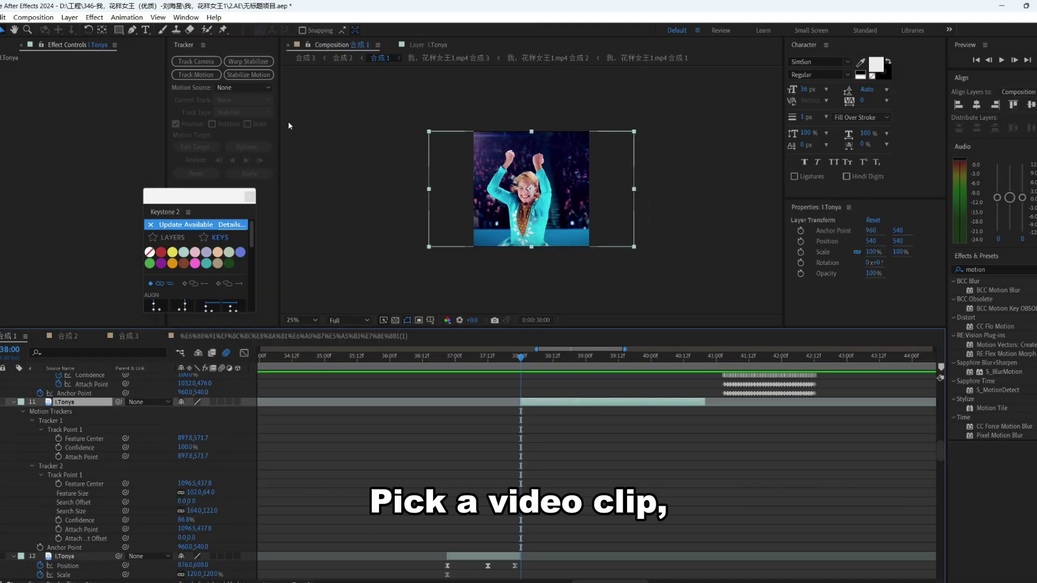
- Start a Stabilize Motion track, place Track Point 1 on the skater's nose, and analyze forward
{"action": "left_click", "coordinate": [255, 78]}
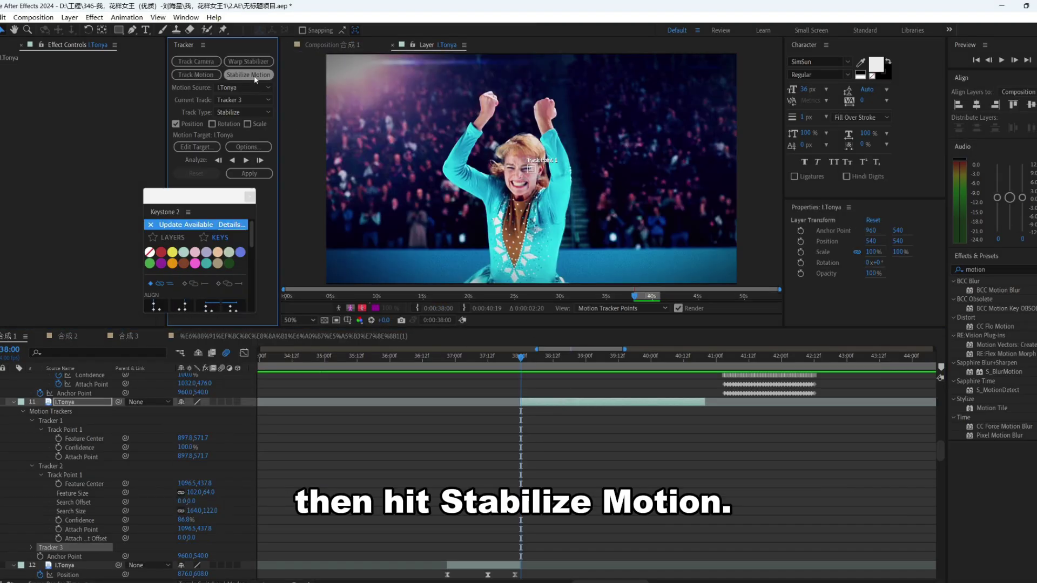
{"action": "scroll", "coordinate": [529, 200], "scroll_direction": "up", "scroll_amount": 2}
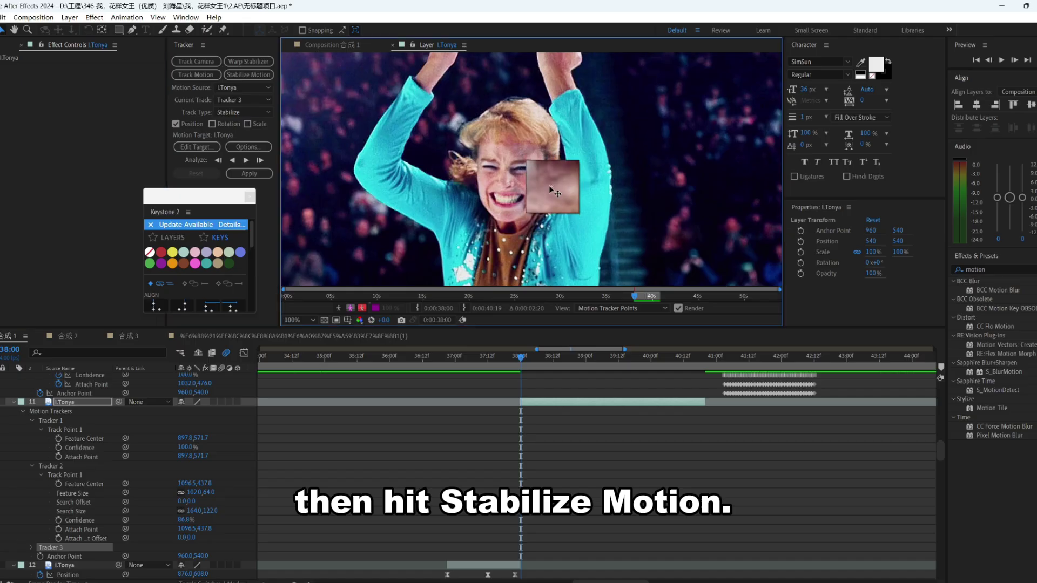
{"action": "mouse_move", "coordinate": [541, 174]}
{"action": "left_mouse_down"}
{"action": "mouse_move", "coordinate": [512, 190]}
{"action": "mouse_move", "coordinate": [536, 212]}
{"action": "left_mouse_up"}
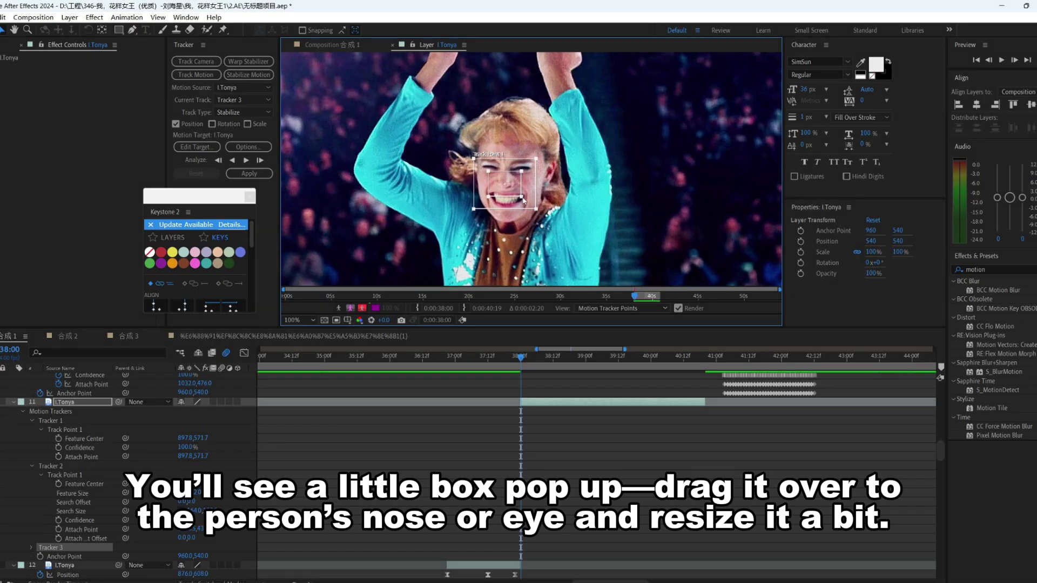
{"action": "left_click", "coordinate": [248, 161]}
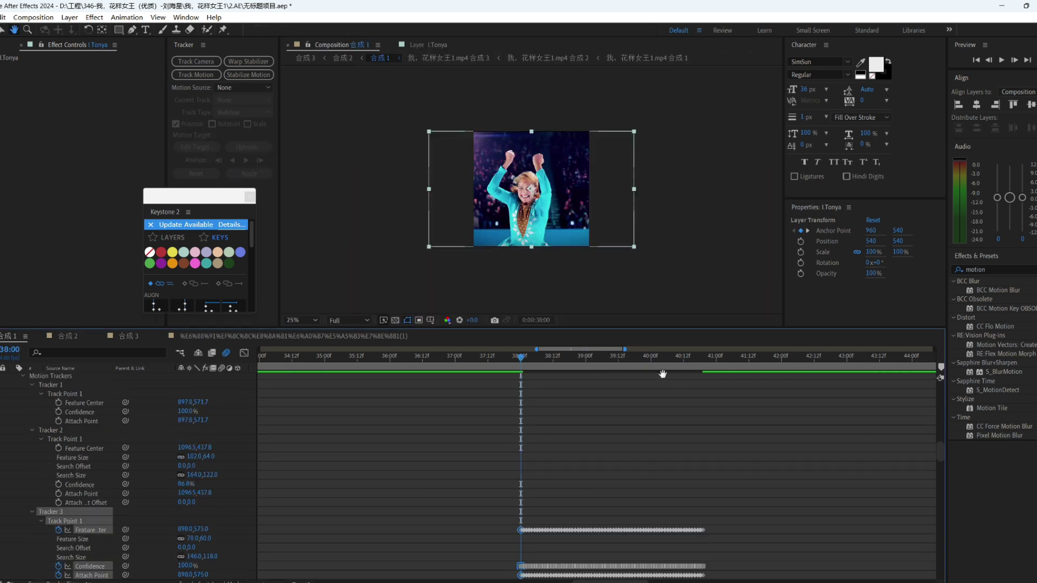
- Stop the stabilized preview and begin editing the skater layer's Scale value
{"action": "key", "text": "space"}
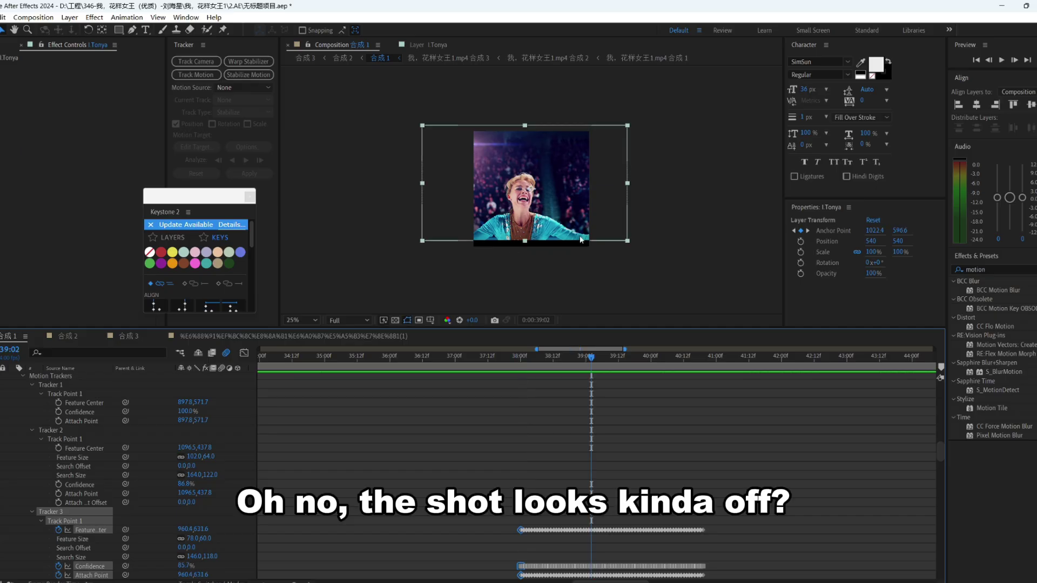
{"action": "left_click", "coordinate": [872, 252]}
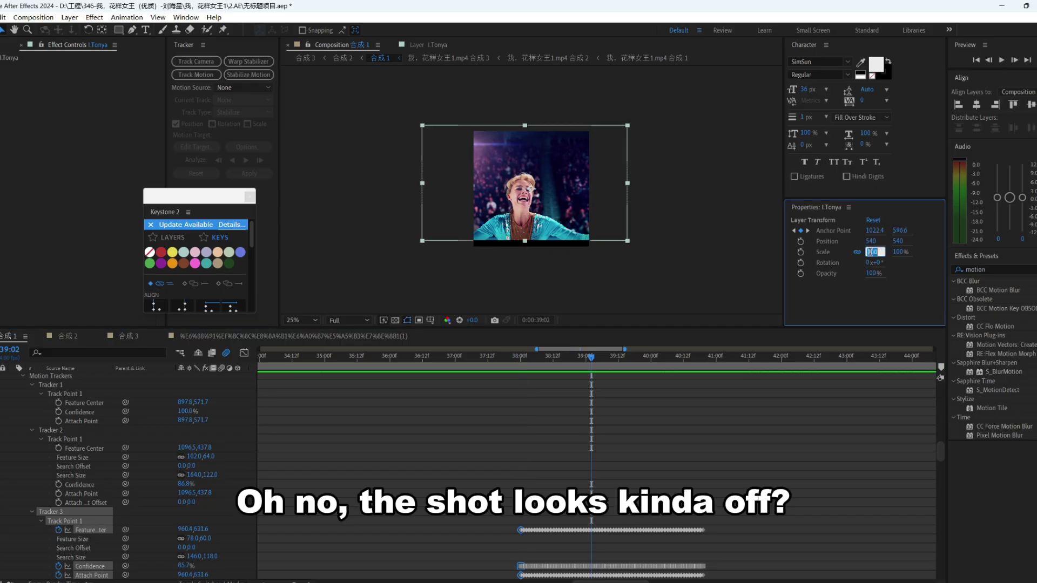
{"action": "type", "text": "120"}
- Commit the 120% scale, then preview the scaled, stabilized shot from the start
{"action": "key", "text": "Return"}
{"action": "key", "text": "Home"}
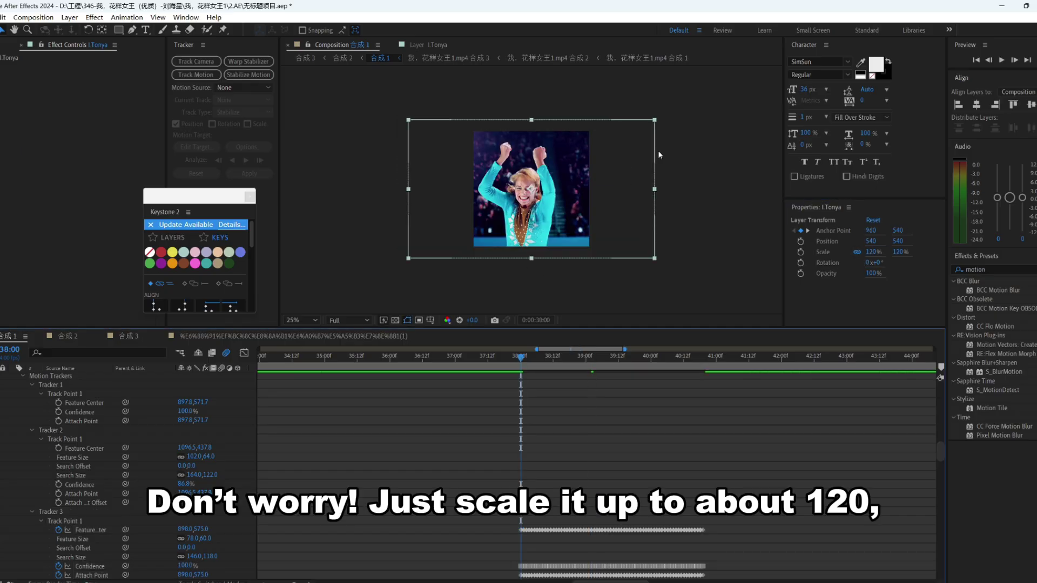
{"action": "left_click", "coordinate": [567, 207]}
{"action": "key", "text": "space"}
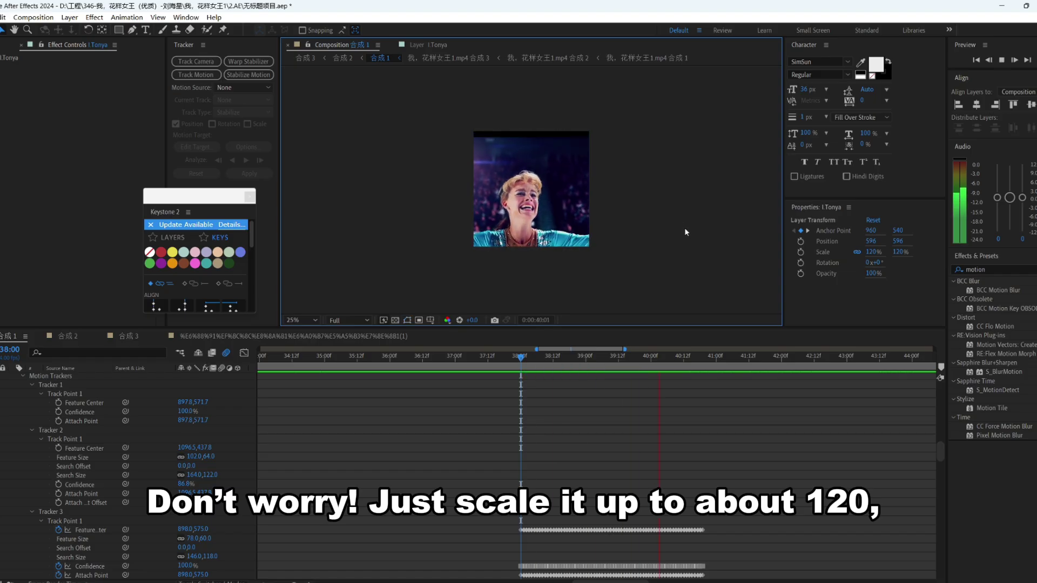
{"action": "key", "text": "space"}
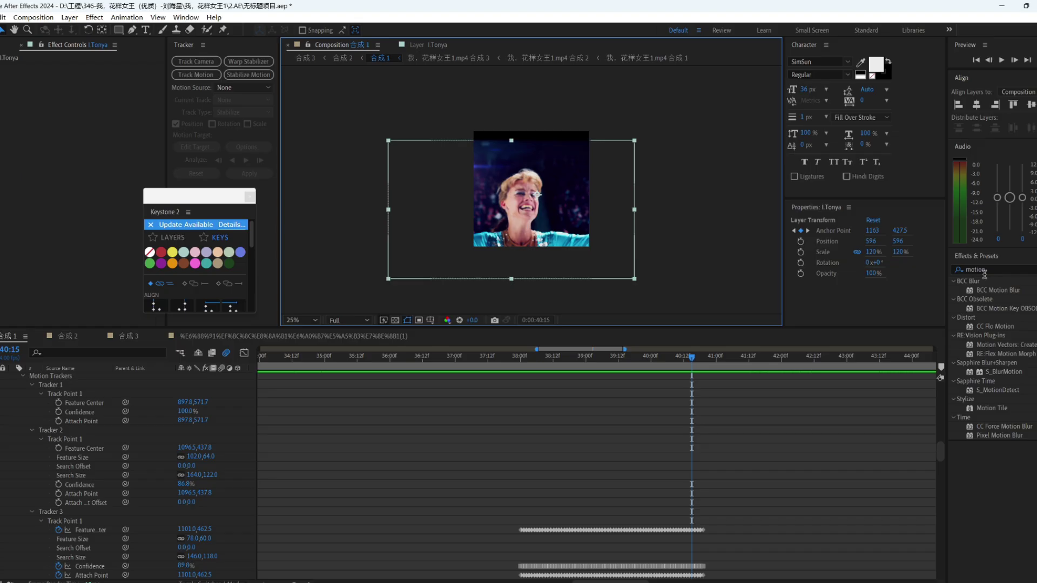
- Apply Motion Tile to the skater layer with output width 200, then return to frame 38:00
{"action": "left_click_drag", "start_coordinate": [986, 408], "coordinate": [527, 230]}
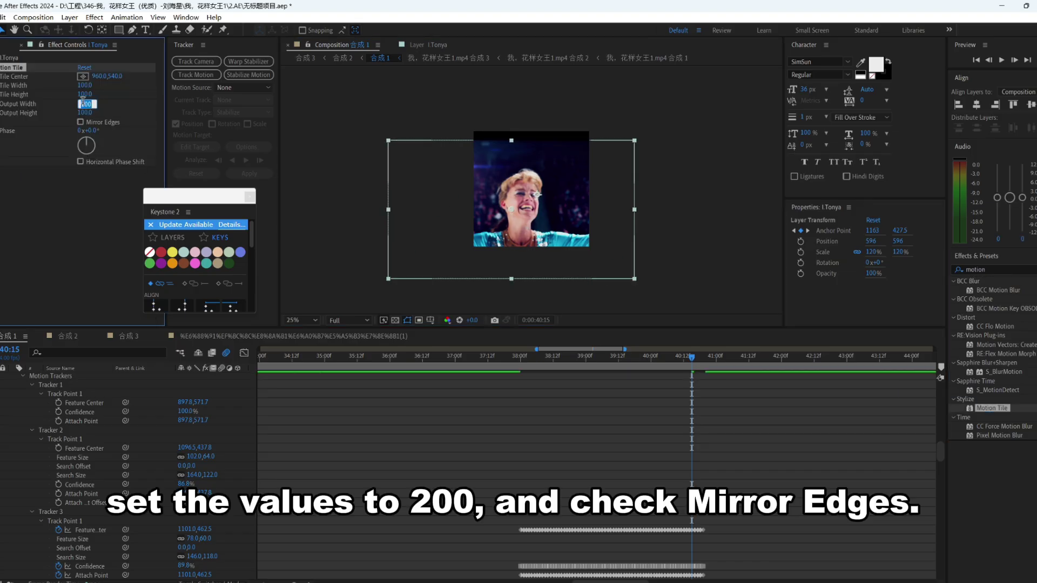
{"action": "key", "text": "Tab"}
{"action": "type", "text": "2"}
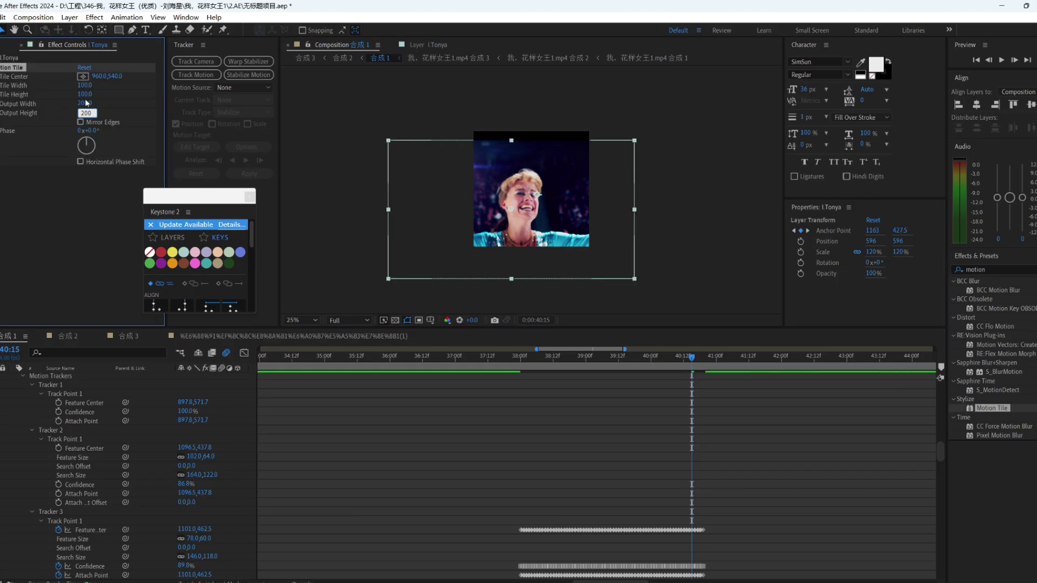
{"action": "type", "text": "i"}
{"action": "left_click", "coordinate": [521, 142]}
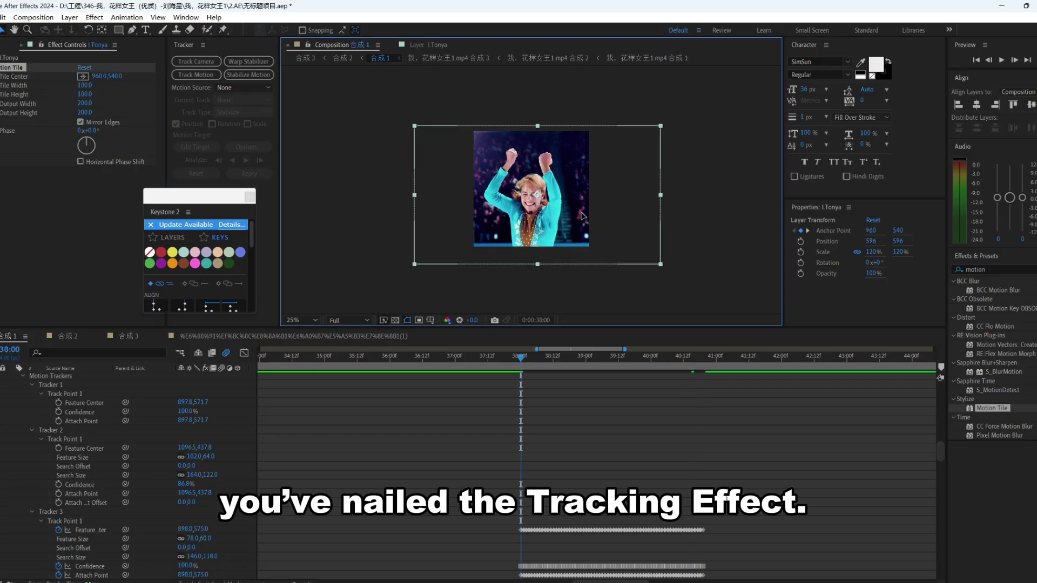